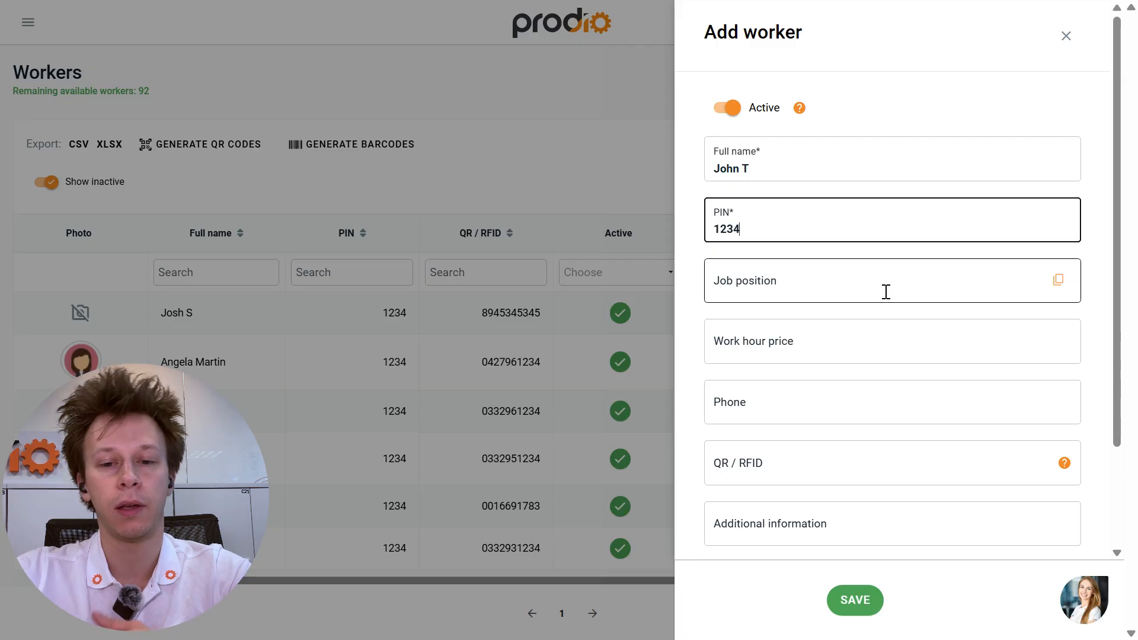
- Enter a work hour price of 33 for the new worker and save it
{"action": "scroll", "coordinate": [885, 292], "scroll_direction": "down", "scroll_amount": 2}
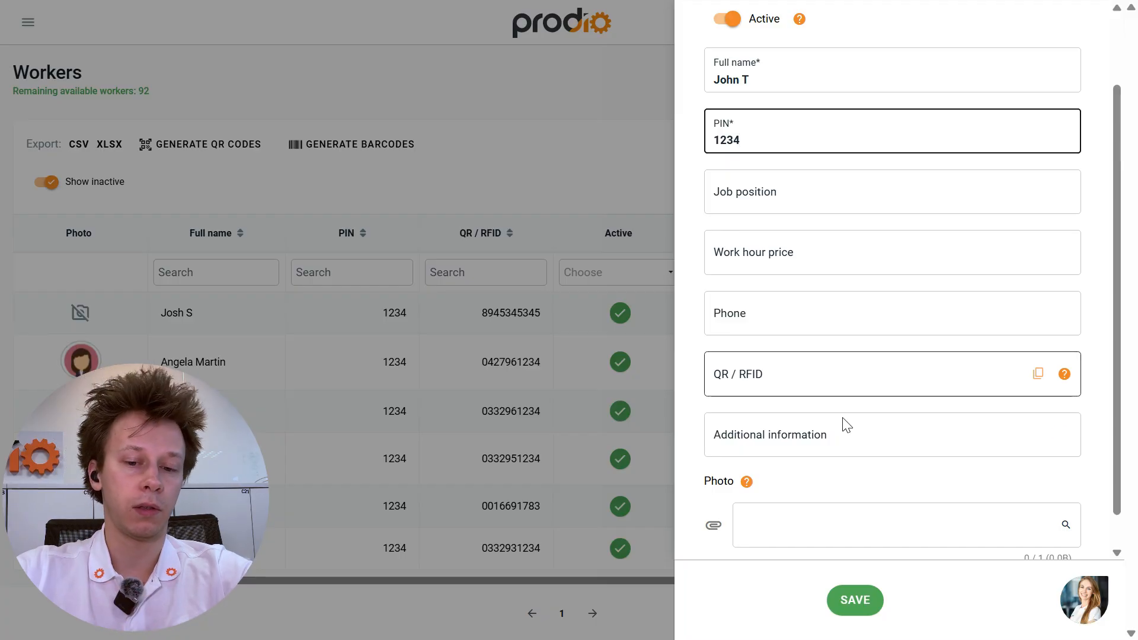
{"action": "scroll", "coordinate": [854, 429], "scroll_direction": "down", "scroll_amount": 1}
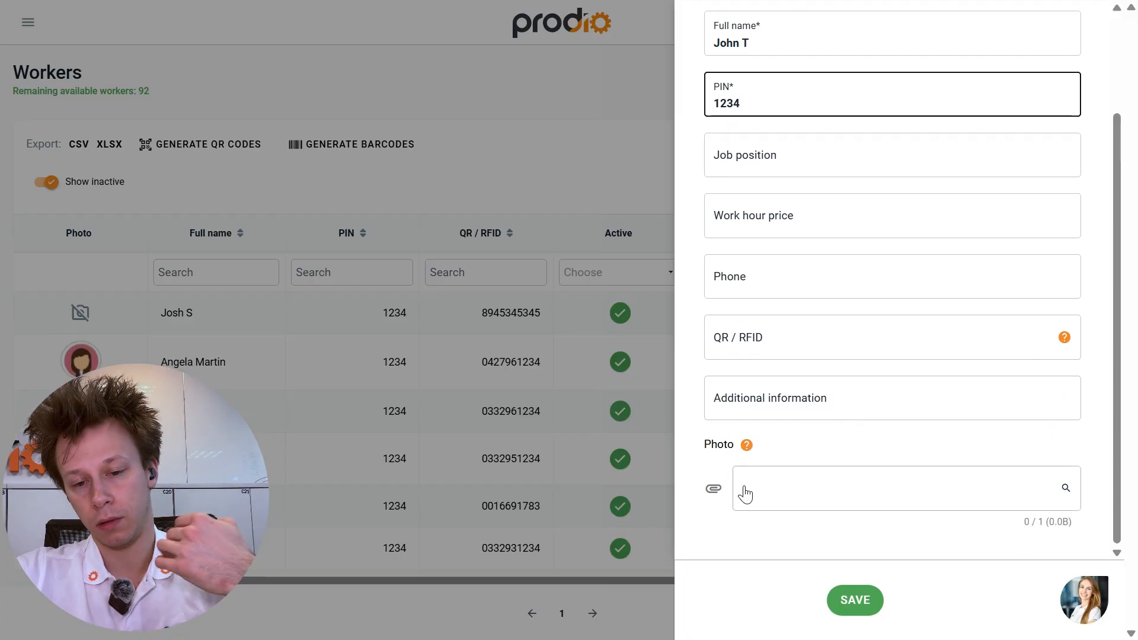
{"action": "scroll", "coordinate": [830, 444], "scroll_direction": "up", "scroll_amount": 4}
{"action": "left_click", "coordinate": [810, 351]}
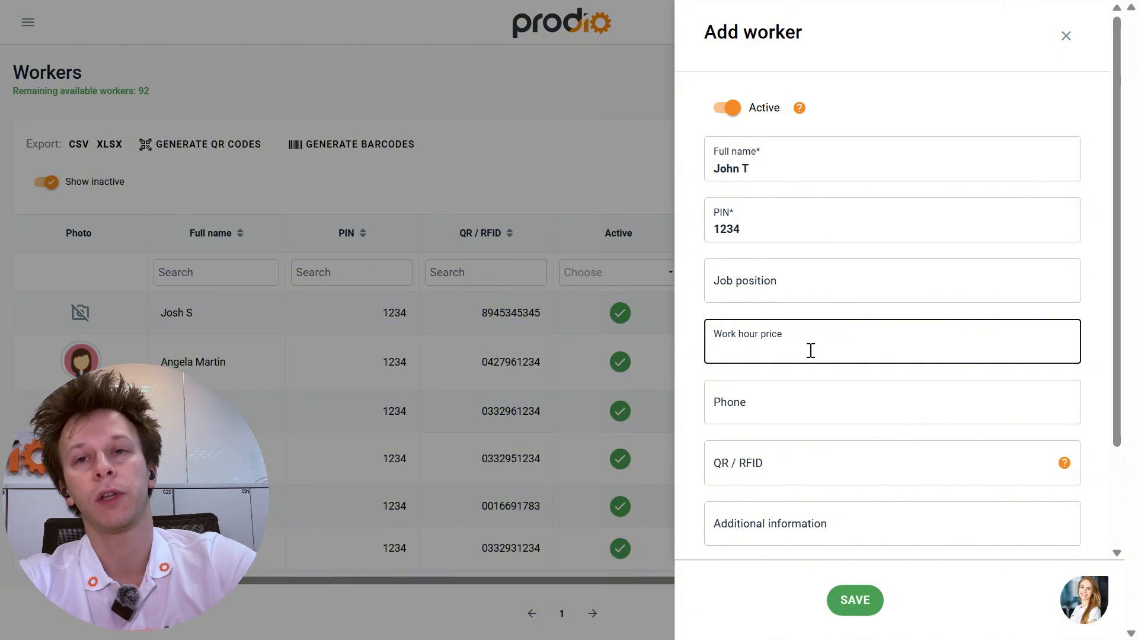
{"action": "type", "text": "33"}
{"action": "scroll", "coordinate": [846, 500], "scroll_direction": "down", "scroll_amount": 2}
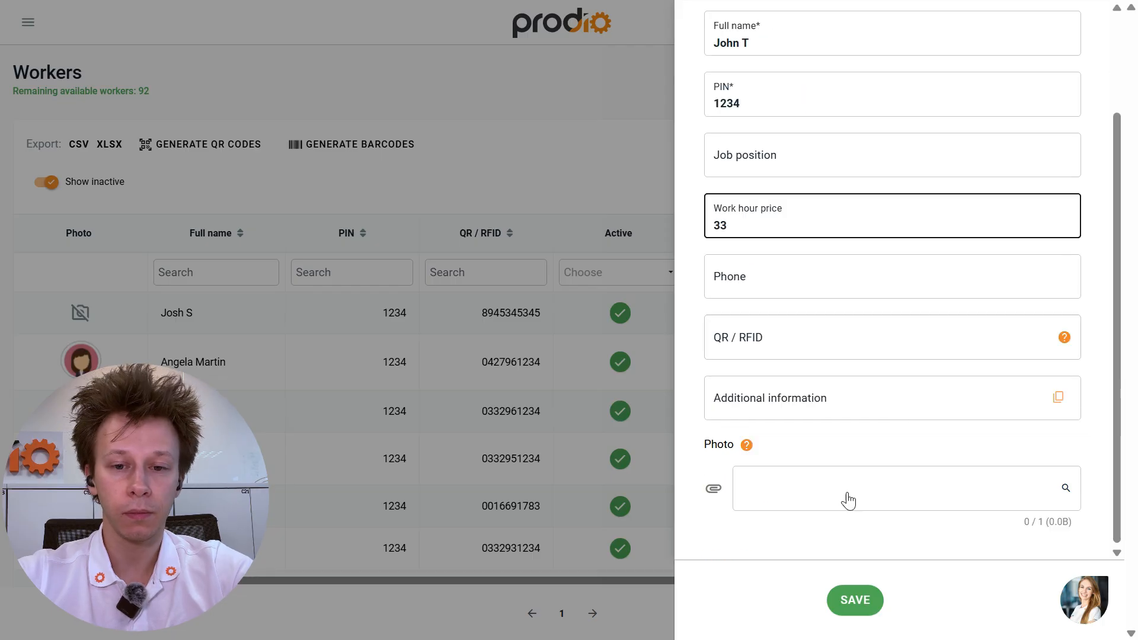
{"action": "left_click", "coordinate": [857, 603]}
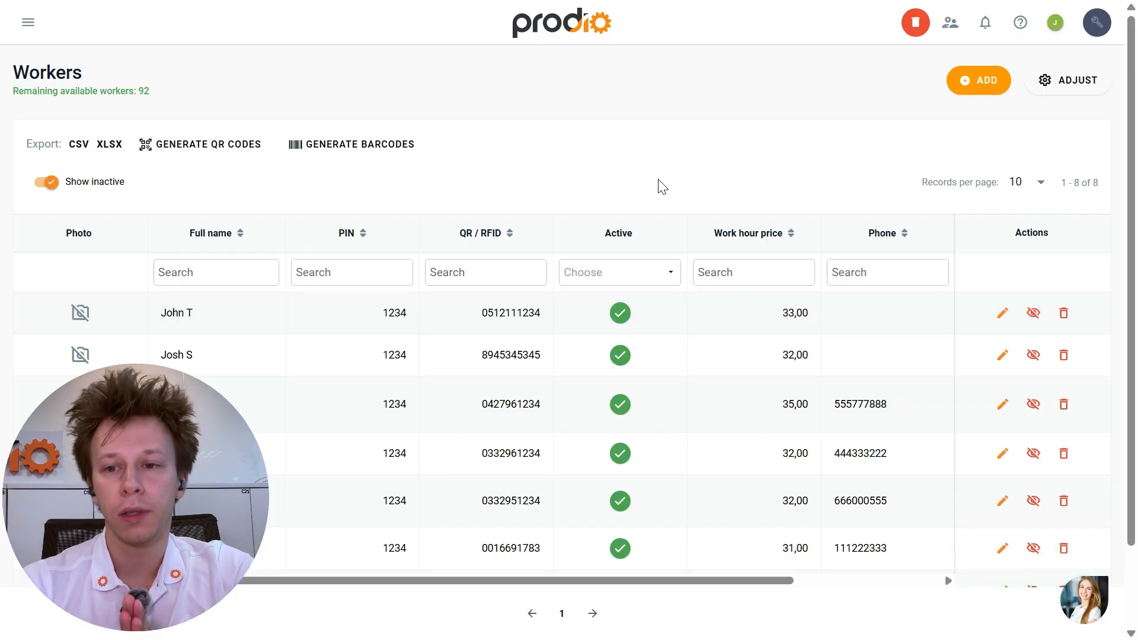
{"action": "left_click", "coordinate": [1073, 83]}
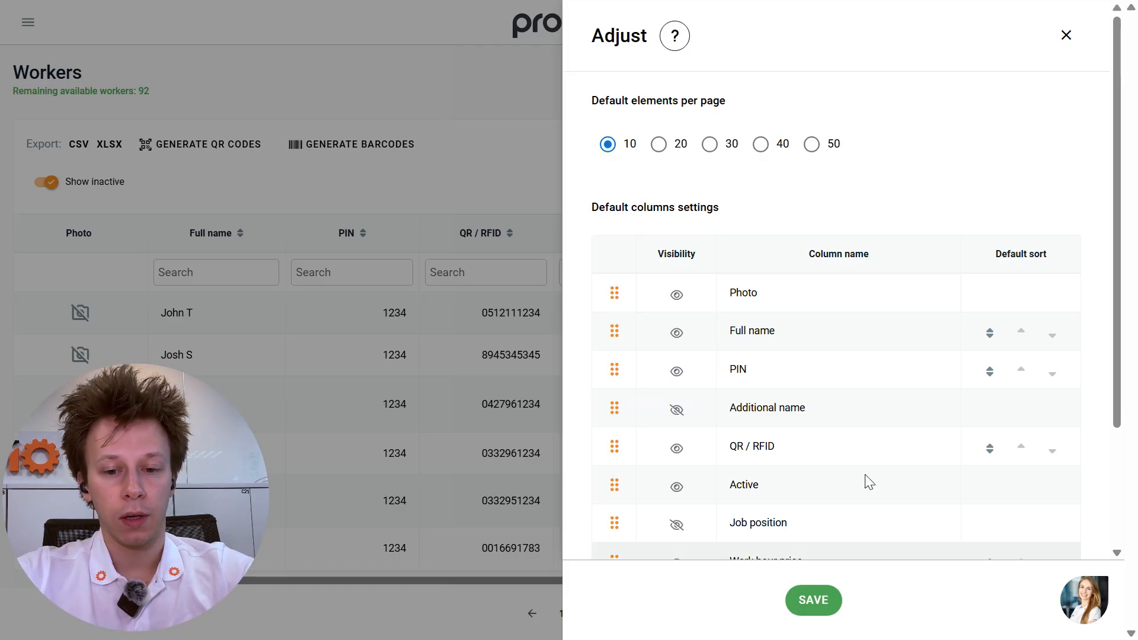
{"action": "scroll", "coordinate": [863, 478], "scroll_direction": "down", "scroll_amount": 3}
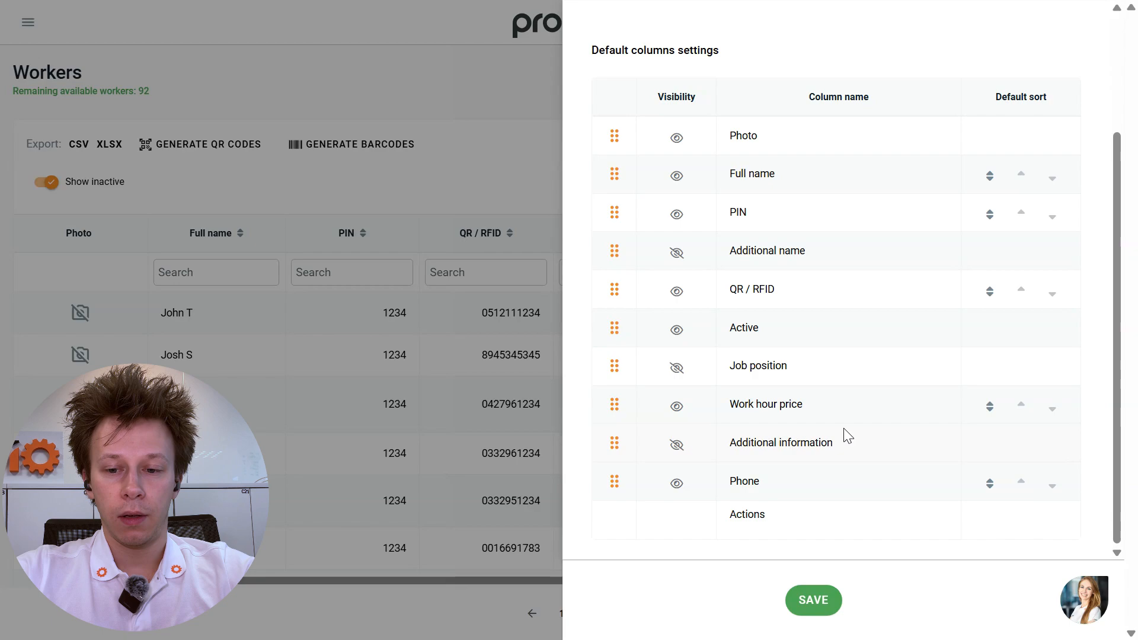
{"action": "left_click", "coordinate": [515, 119]}
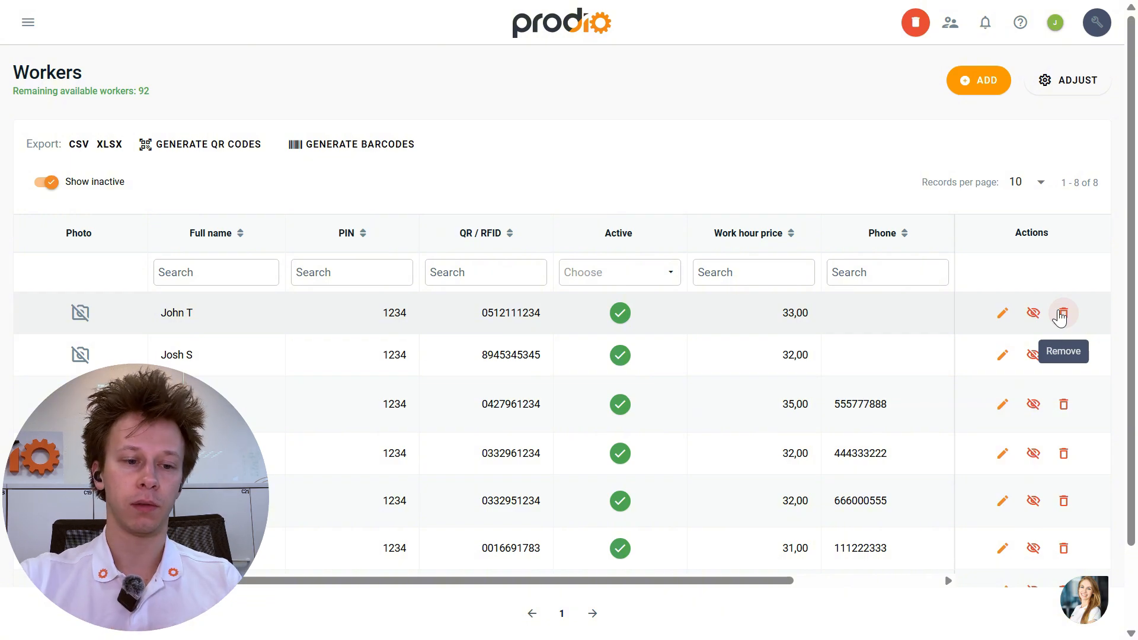
- Try to delete the fourth worker and dismiss the refusal
{"action": "left_click", "coordinate": [1062, 454]}
{"action": "left_click", "coordinate": [570, 387]}
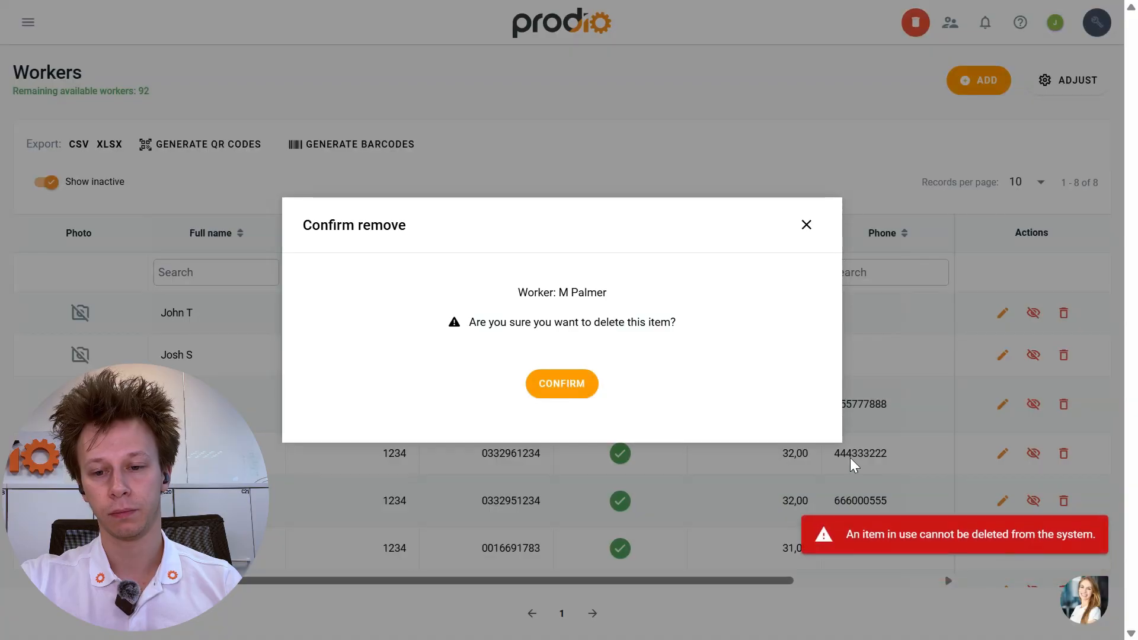
{"action": "left_click", "coordinate": [807, 227]}
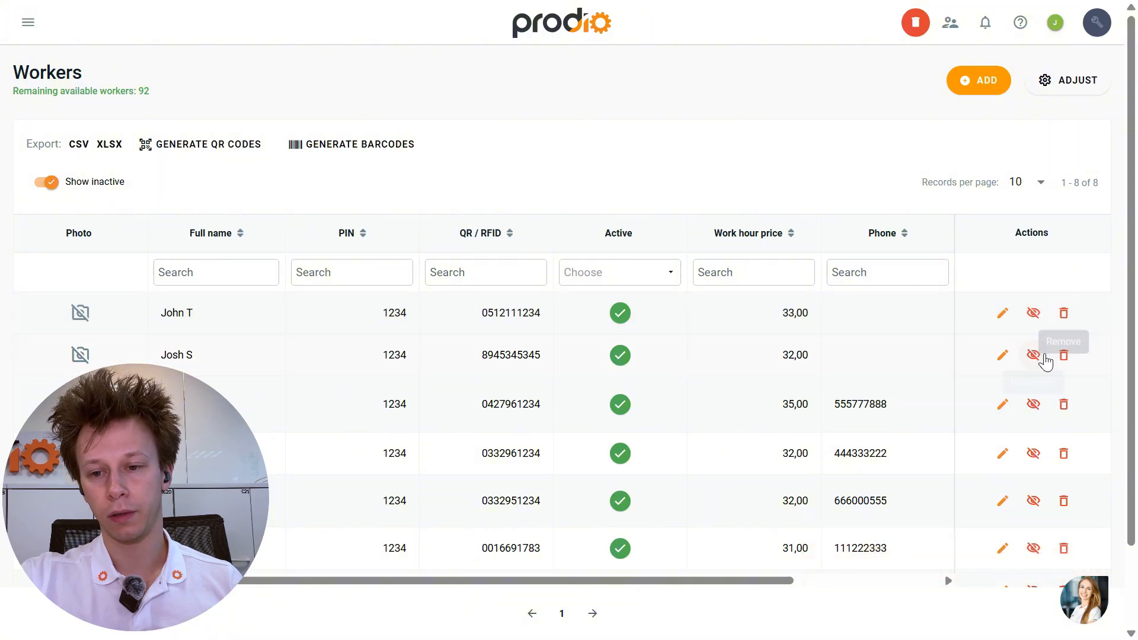
- Deactivate the top two workers, then toggle Show inactive off and back on
{"action": "left_click", "coordinate": [1037, 356]}
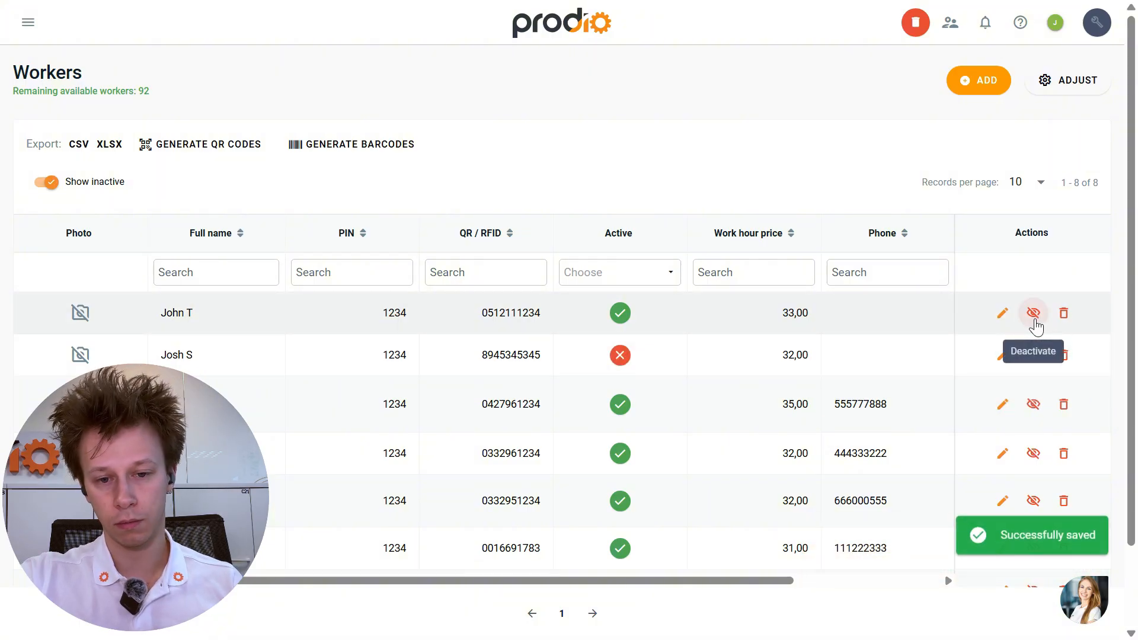
{"action": "left_click", "coordinate": [1035, 317]}
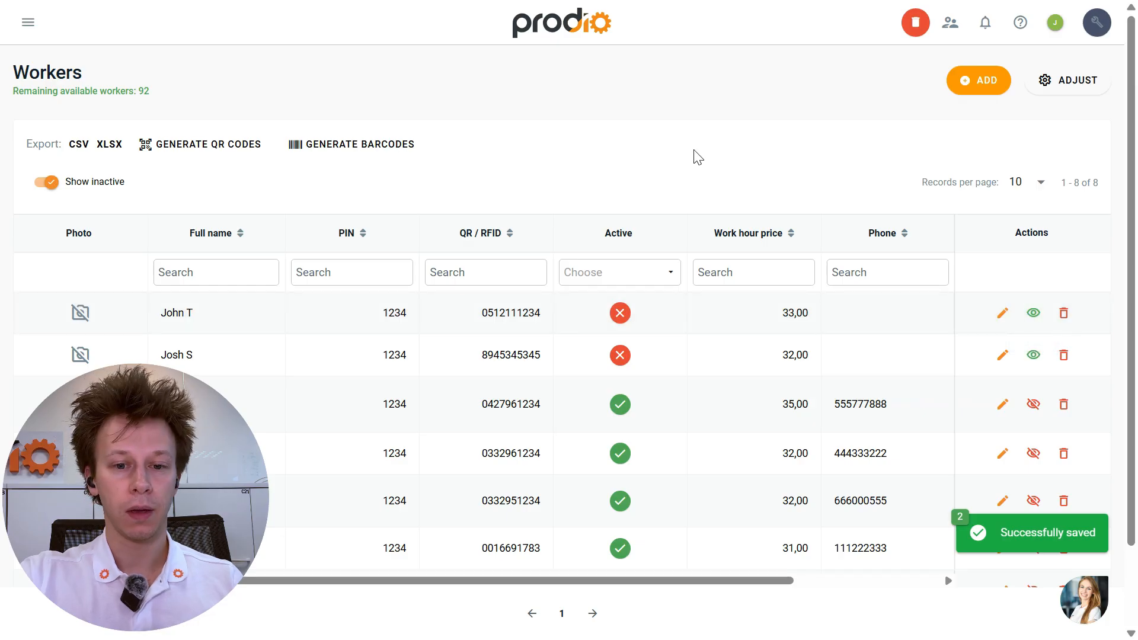
{"action": "left_click", "coordinate": [43, 183]}
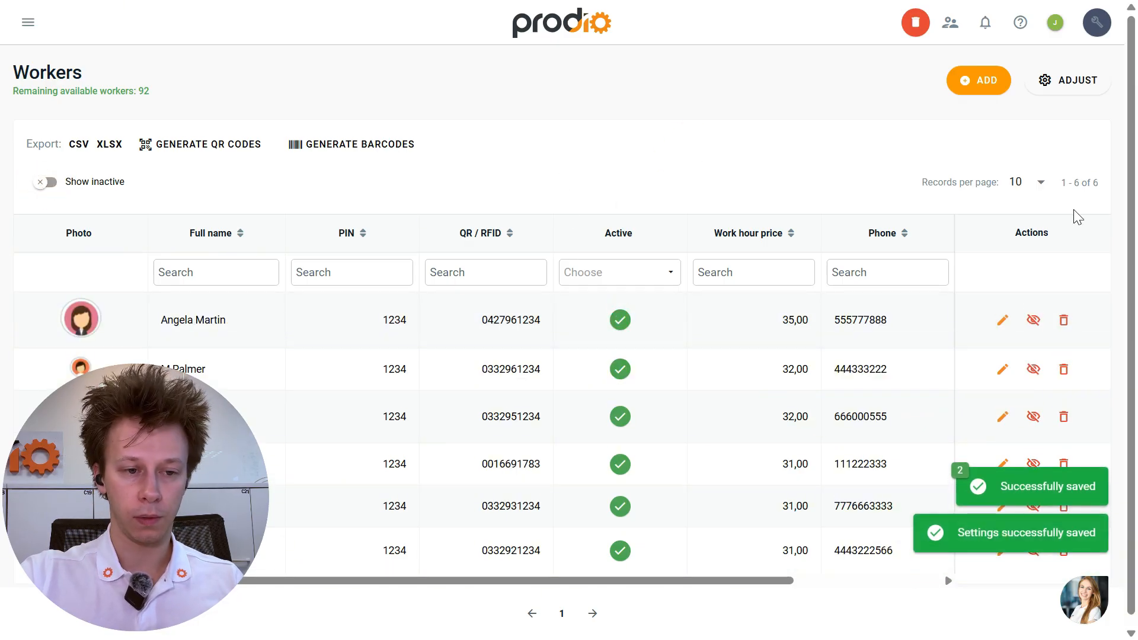
{"action": "left_click", "coordinate": [43, 183]}
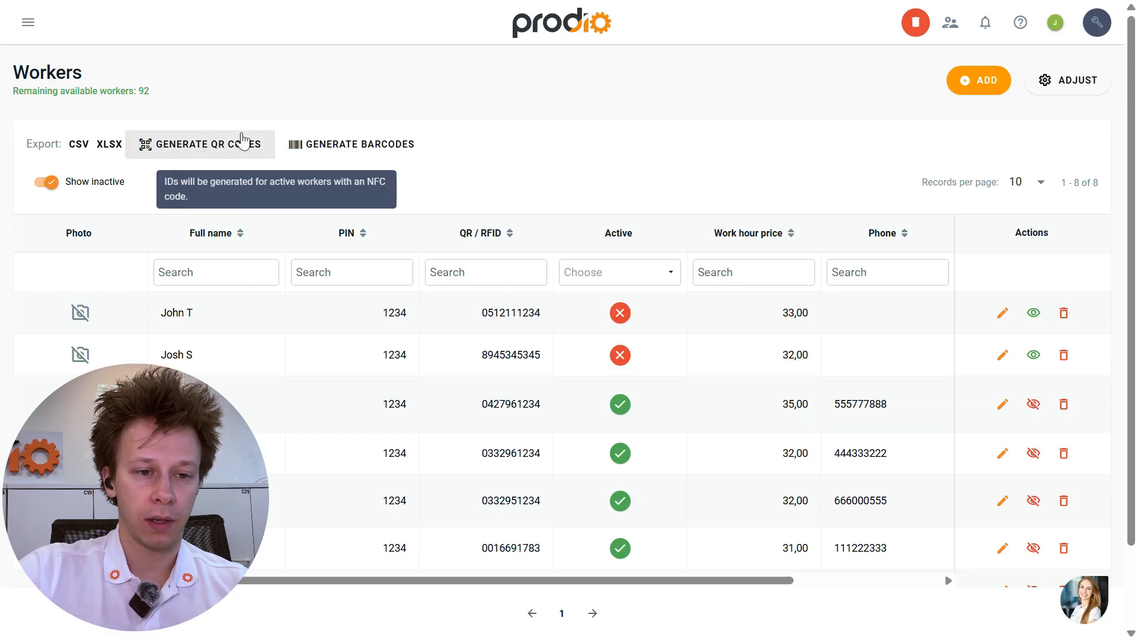
{"action": "left_click", "coordinate": [216, 149]}
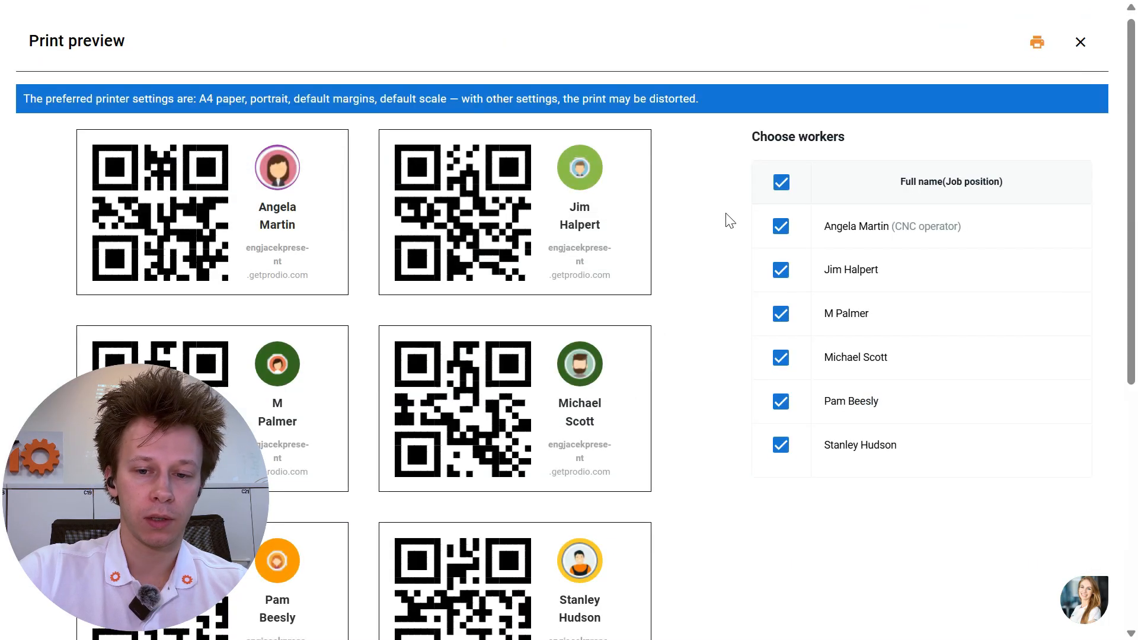
{"action": "scroll", "coordinate": [729, 221], "scroll_direction": "down", "scroll_amount": 5}
{"action": "scroll", "coordinate": [729, 221], "scroll_direction": "up", "scroll_amount": 4}
{"action": "left_click", "coordinate": [780, 206]}
{"action": "left_click", "coordinate": [778, 261]}
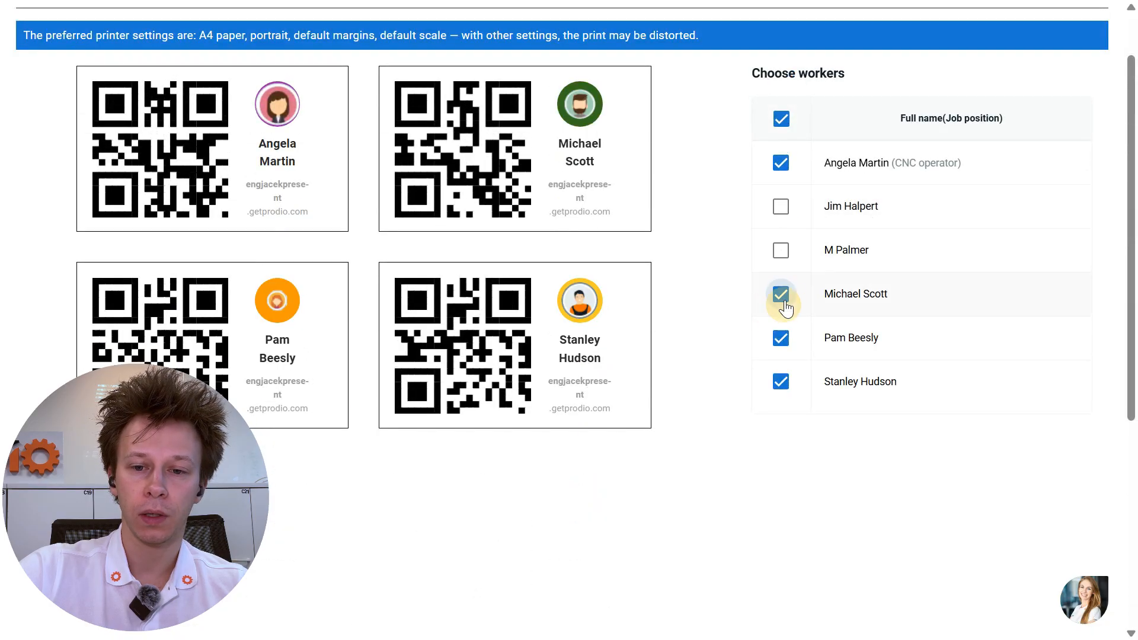
{"action": "left_click", "coordinate": [781, 294]}
{"action": "scroll", "coordinate": [936, 282], "scroll_direction": "up", "scroll_amount": 2}
{"action": "left_click", "coordinate": [1080, 42]}
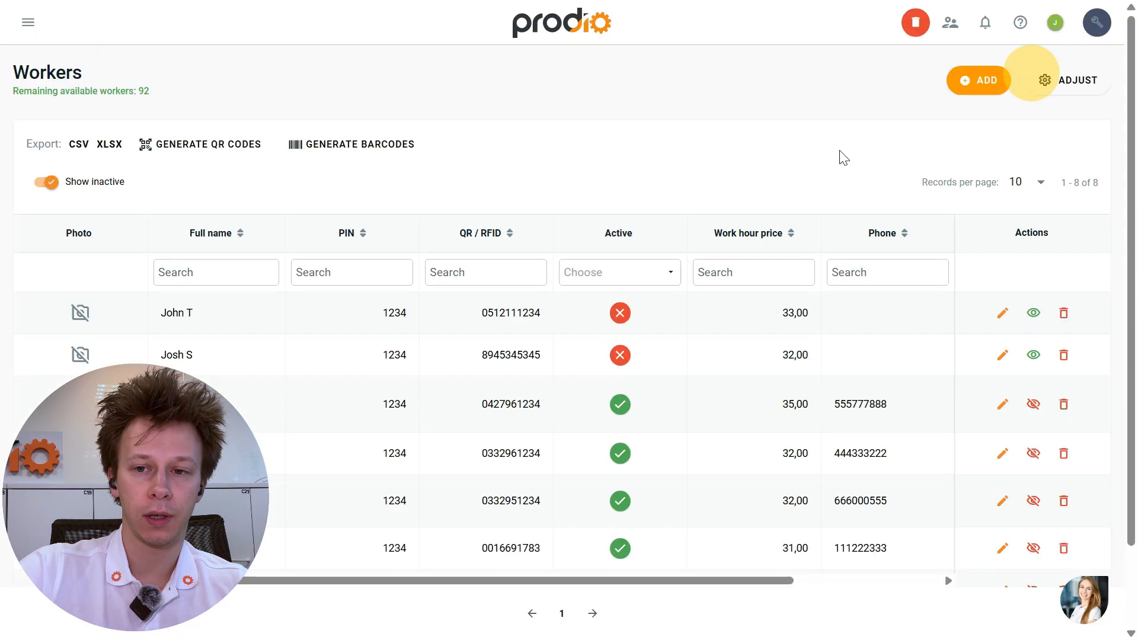
{"action": "left_click", "coordinate": [393, 149]}
{"action": "left_click", "coordinate": [781, 188]}
{"action": "left_click", "coordinate": [781, 188]}
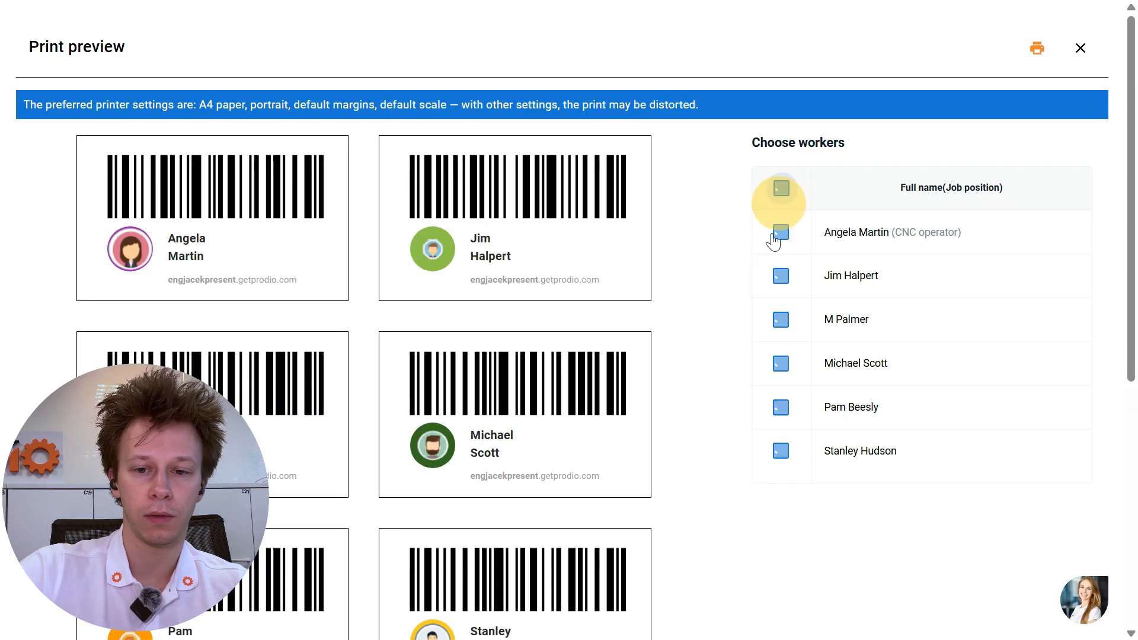
{"action": "left_click", "coordinate": [780, 231]}
{"action": "left_click", "coordinate": [781, 275]}
{"action": "left_click", "coordinate": [781, 319]}
{"action": "left_click", "coordinate": [1080, 50]}
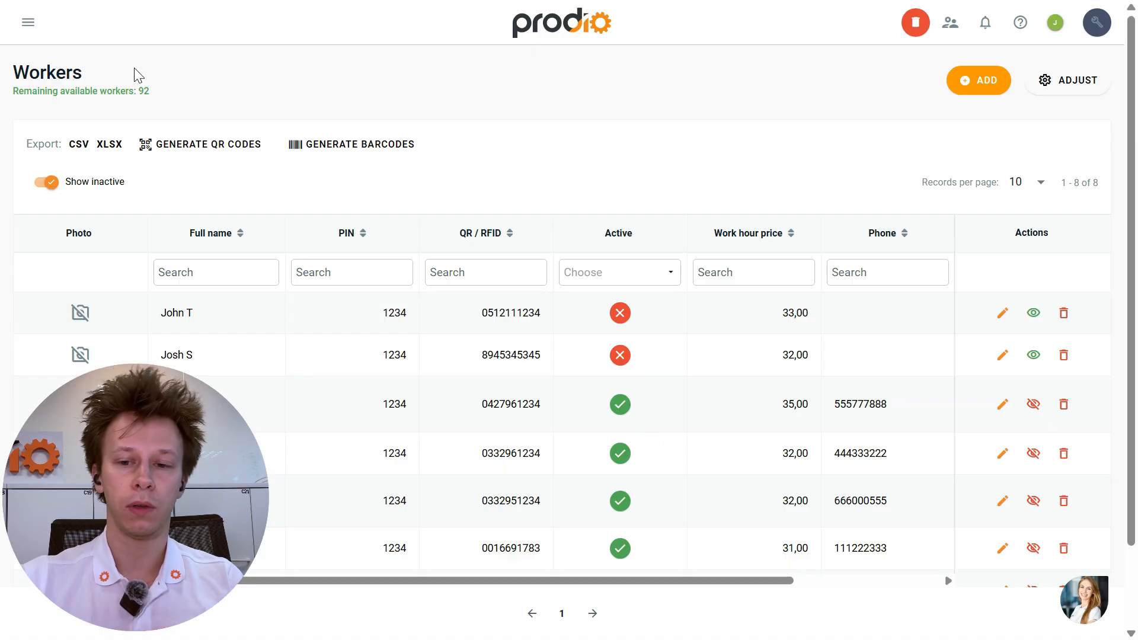
- Activate the first two workers in the list, then deactivate both again
{"action": "left_click", "coordinate": [1033, 312]}
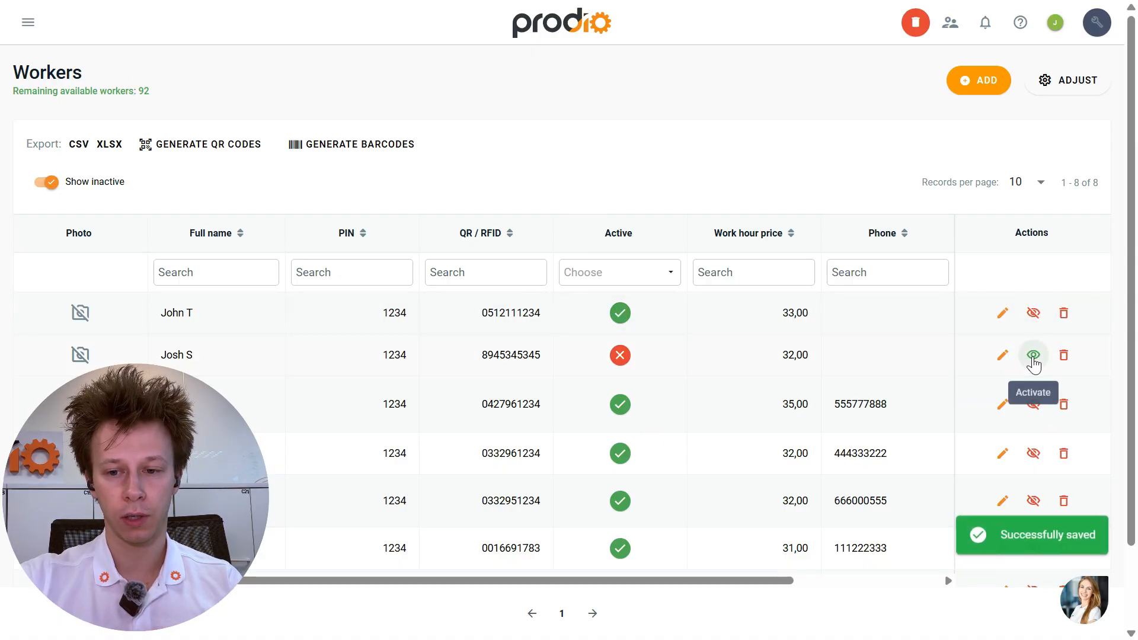
{"action": "left_click", "coordinate": [1033, 354]}
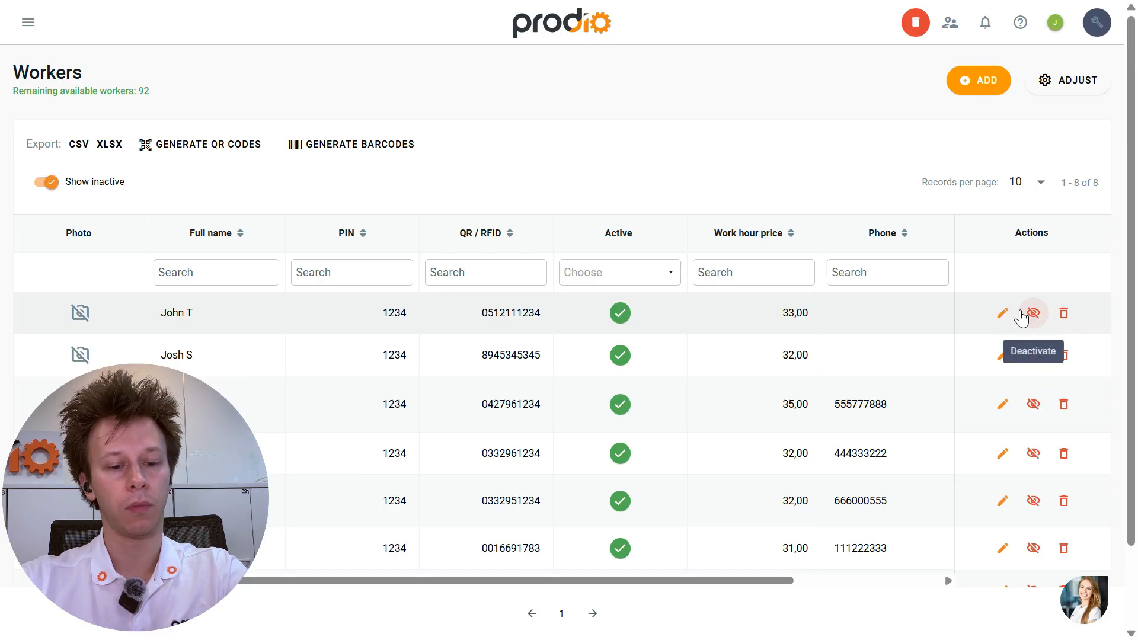
{"action": "left_click", "coordinate": [1031, 313]}
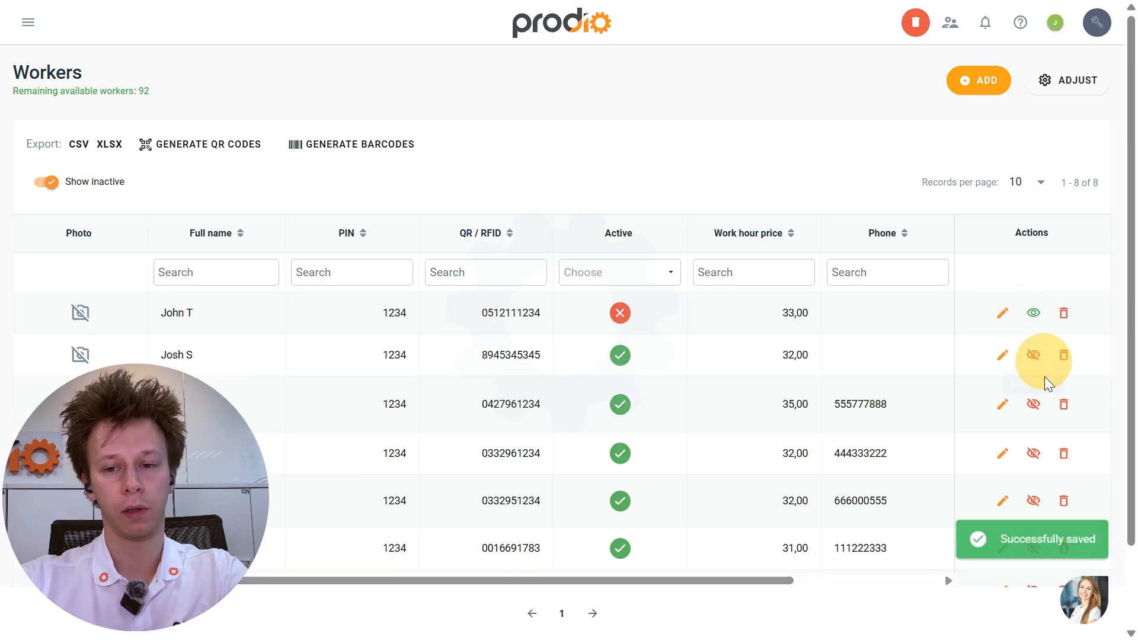
{"action": "left_click", "coordinate": [1037, 358]}
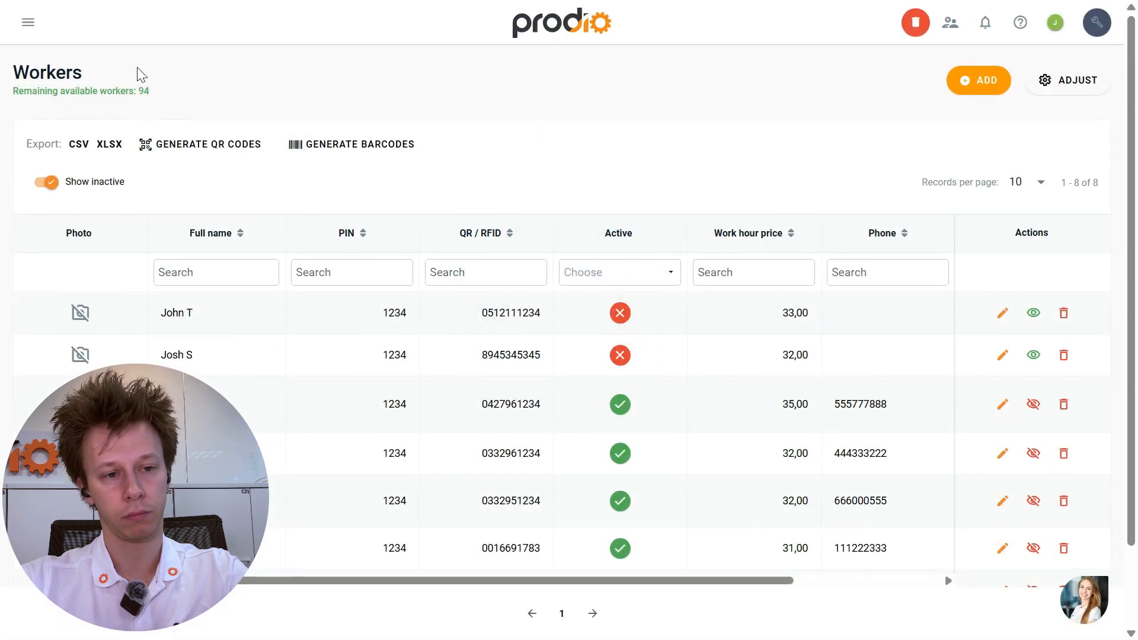
{"action": "left_click", "coordinate": [544, 128]}
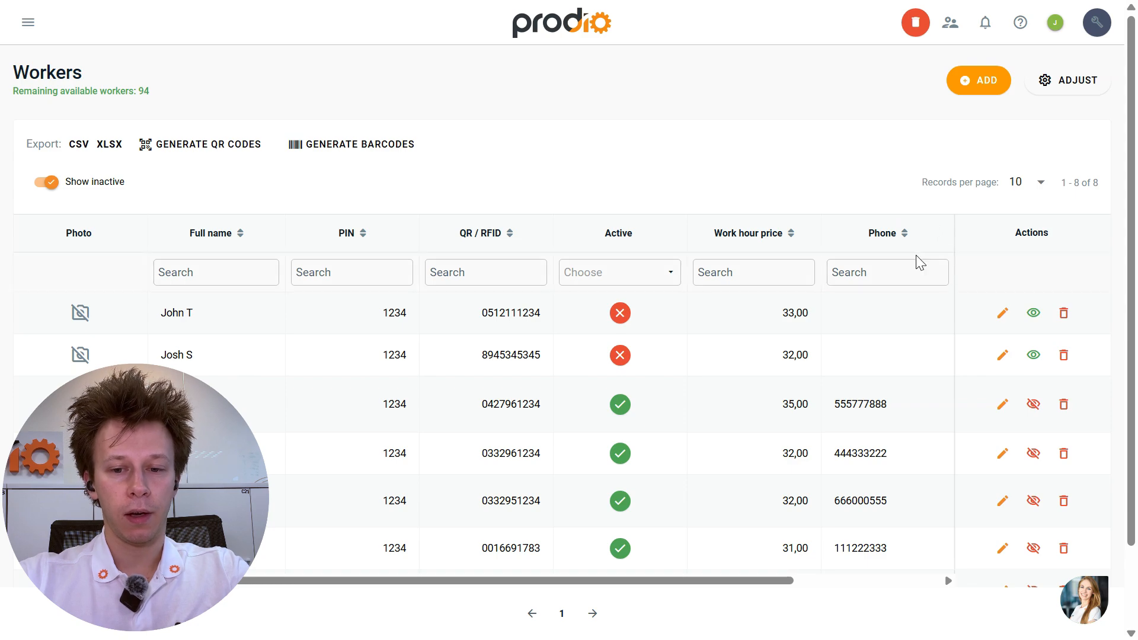
{"action": "left_click", "coordinate": [908, 270]}
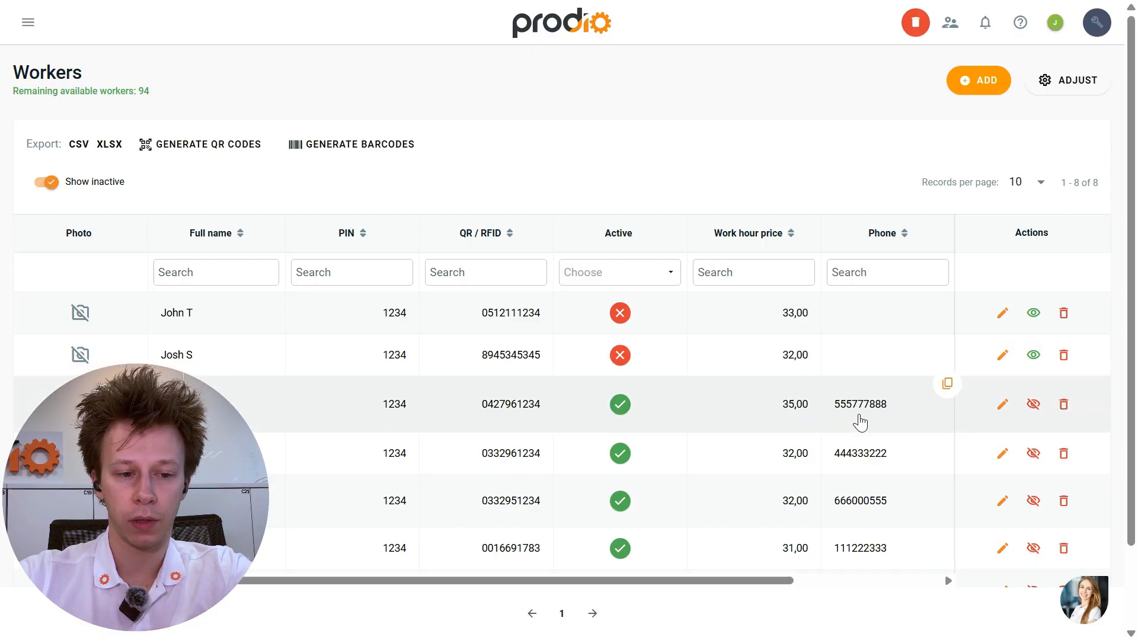
- Edit the CNC operator, replace the QR / RFID field with the scanned card's code, and save
{"action": "left_click", "coordinate": [1002, 405]}
{"action": "scroll", "coordinate": [874, 343], "scroll_direction": "down", "scroll_amount": 2}
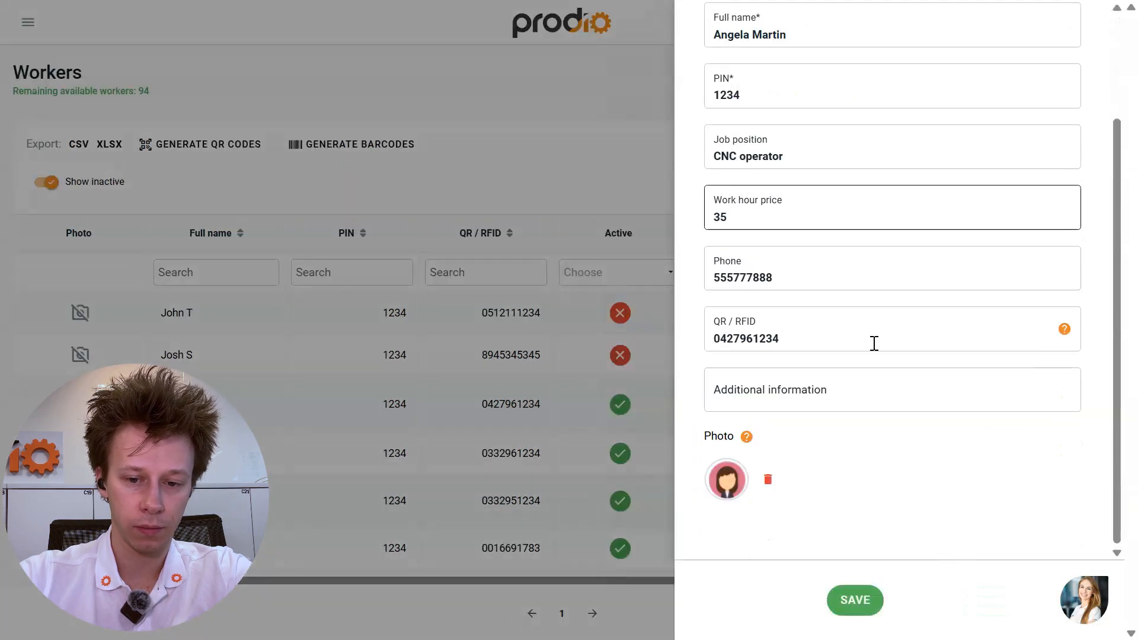
{"action": "double_click", "coordinate": [840, 334]}
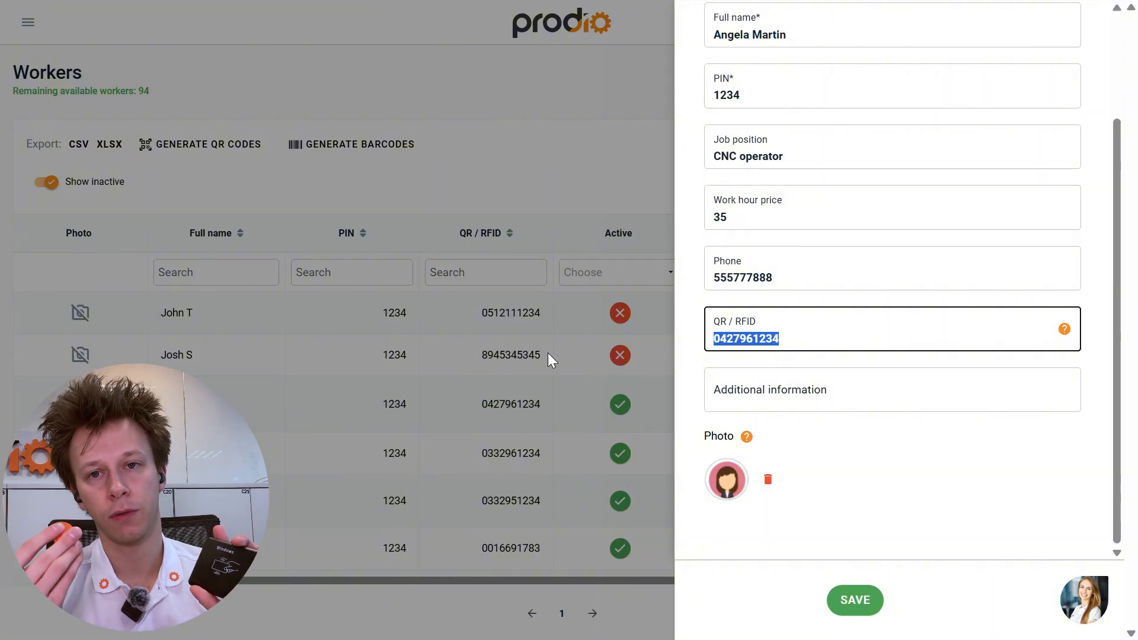
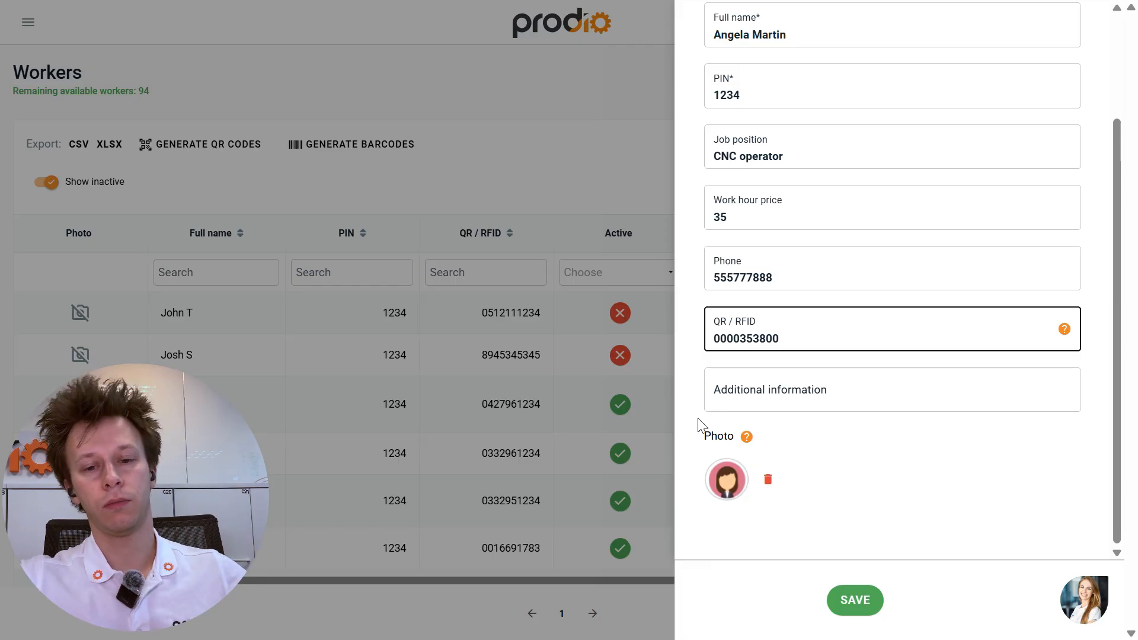
{"action": "left_click", "coordinate": [855, 600]}
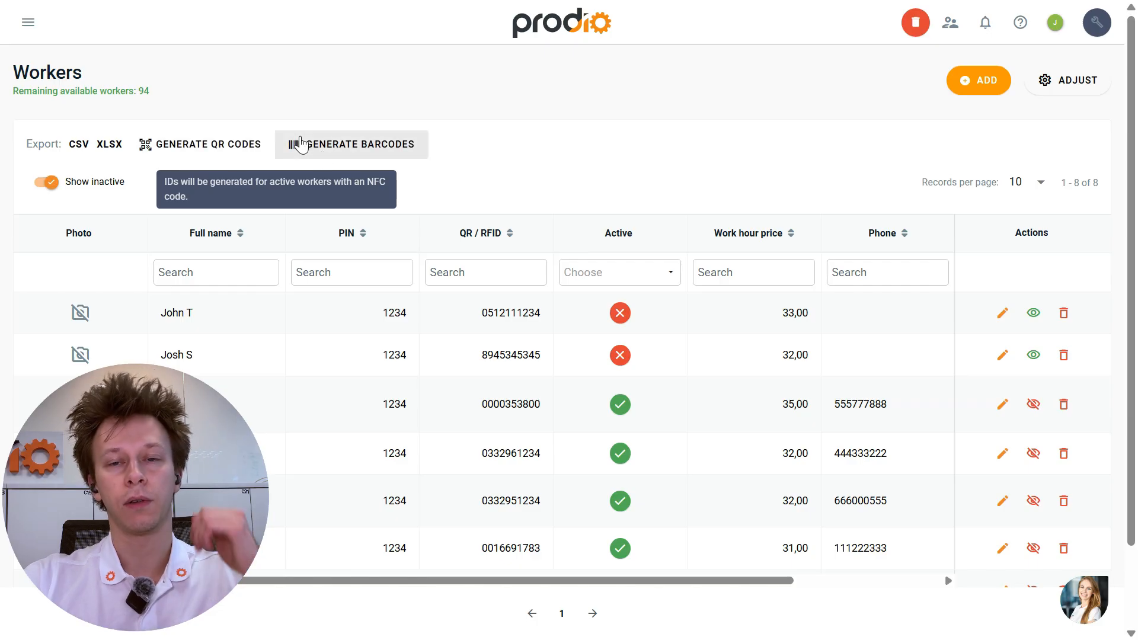
- On the Production schedule, clock a worker in by card, then close the clock in/out view
{"action": "left_click", "coordinate": [28, 24]}
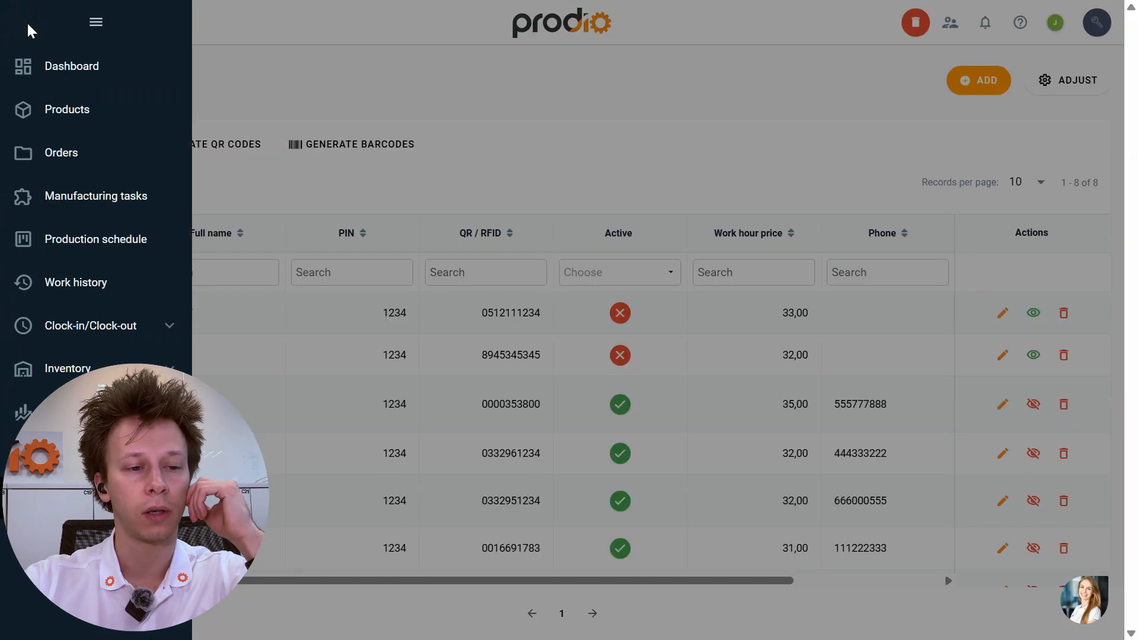
{"action": "left_click", "coordinate": [79, 240]}
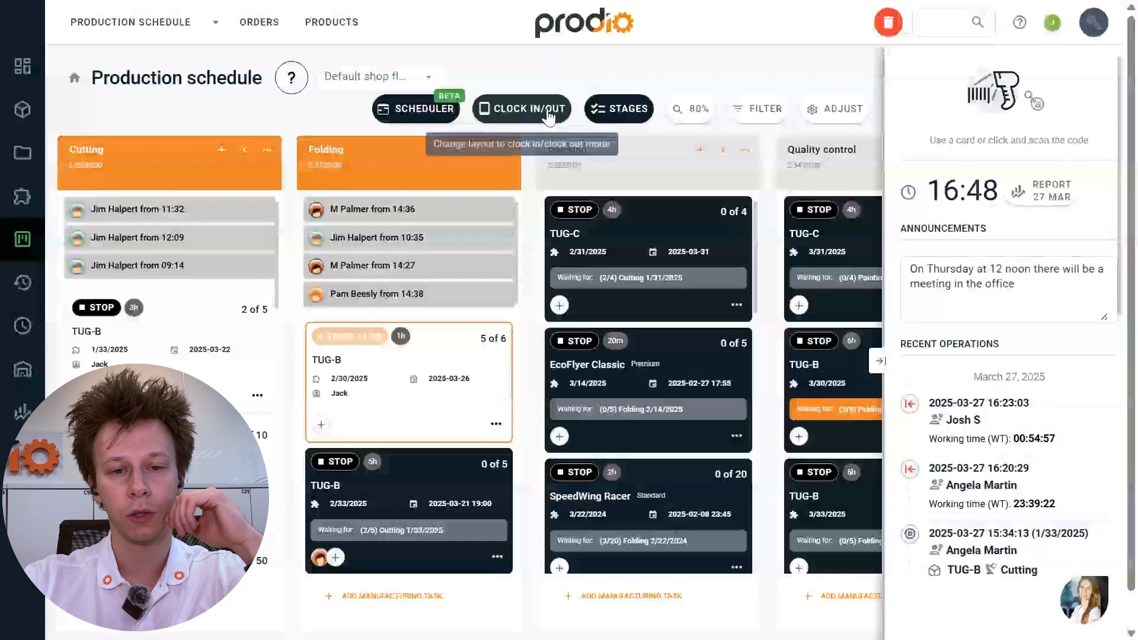
{"action": "left_click", "coordinate": [546, 111]}
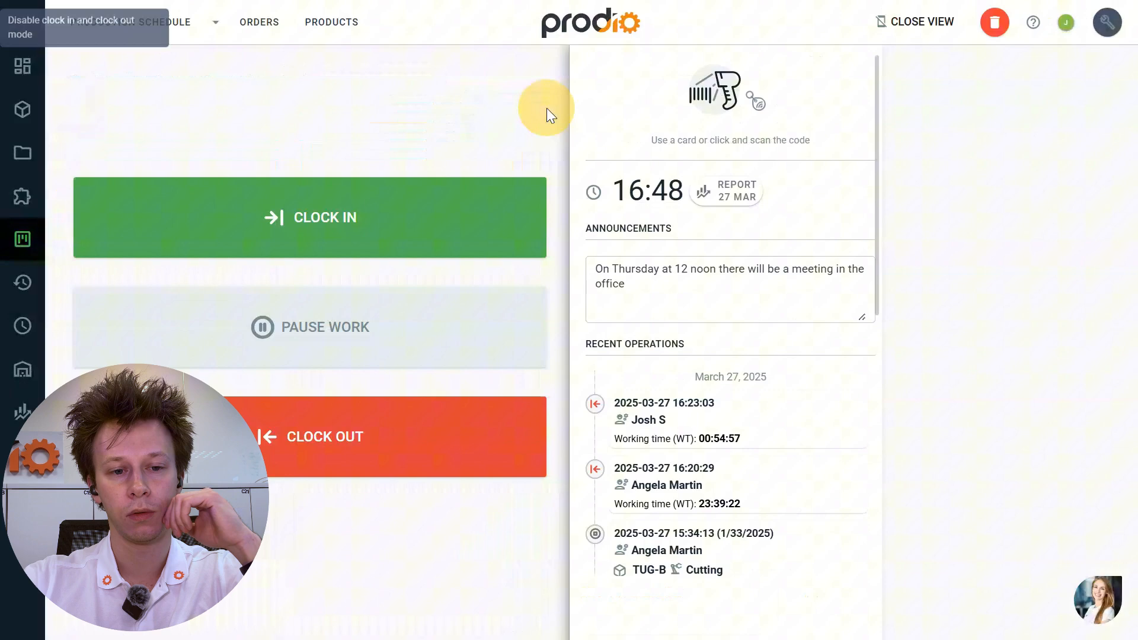
{"action": "left_click", "coordinate": [486, 205]}
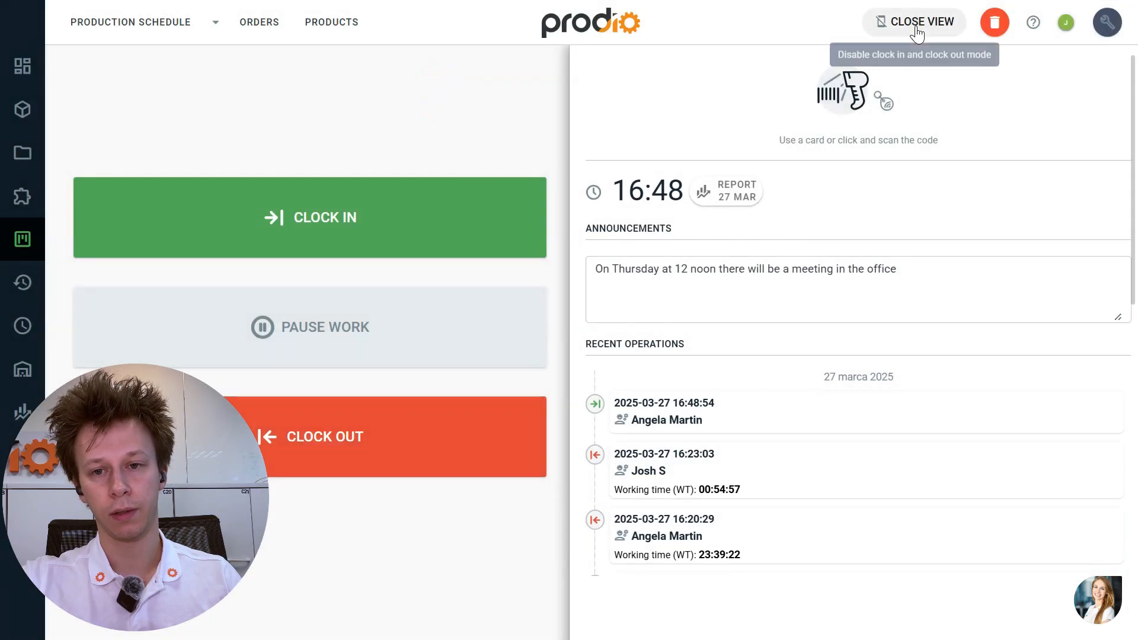
{"action": "left_click", "coordinate": [917, 25]}
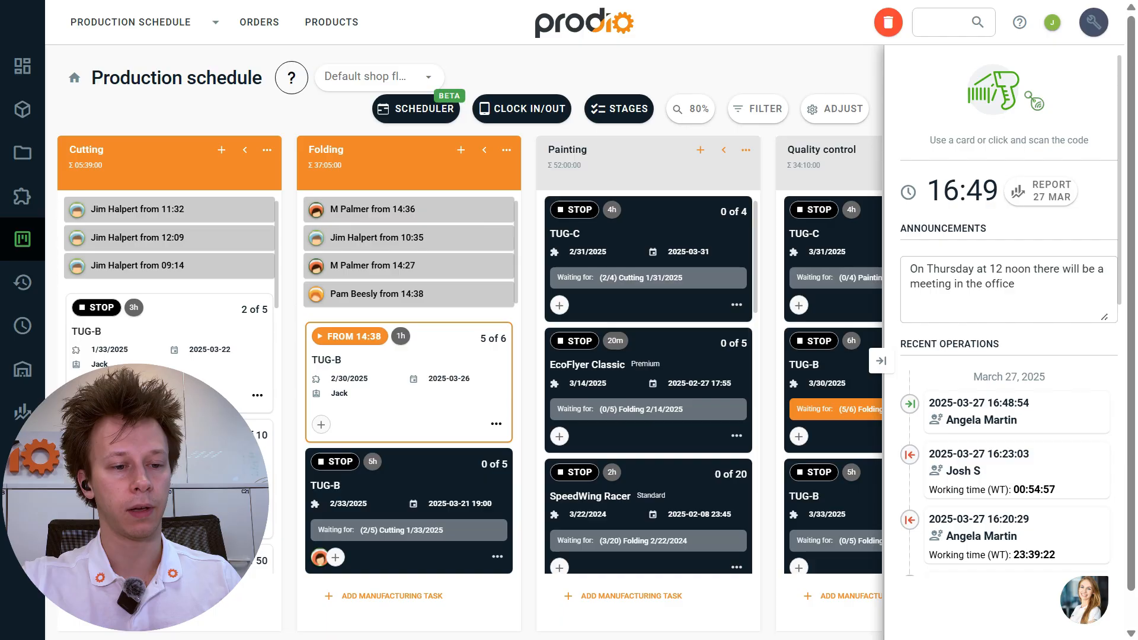
- Start the CNC operator's work on AT21 Cutting, then stop it with quantity made 1
{"action": "left_click", "coordinate": [96, 434]}
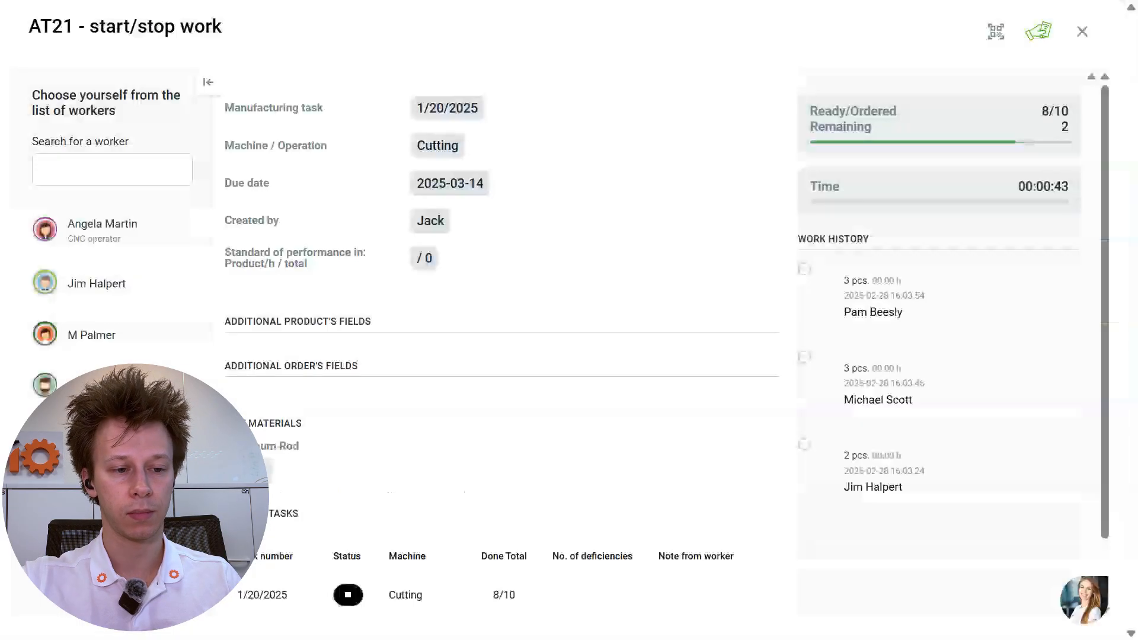
{"action": "left_click", "coordinate": [707, 208]}
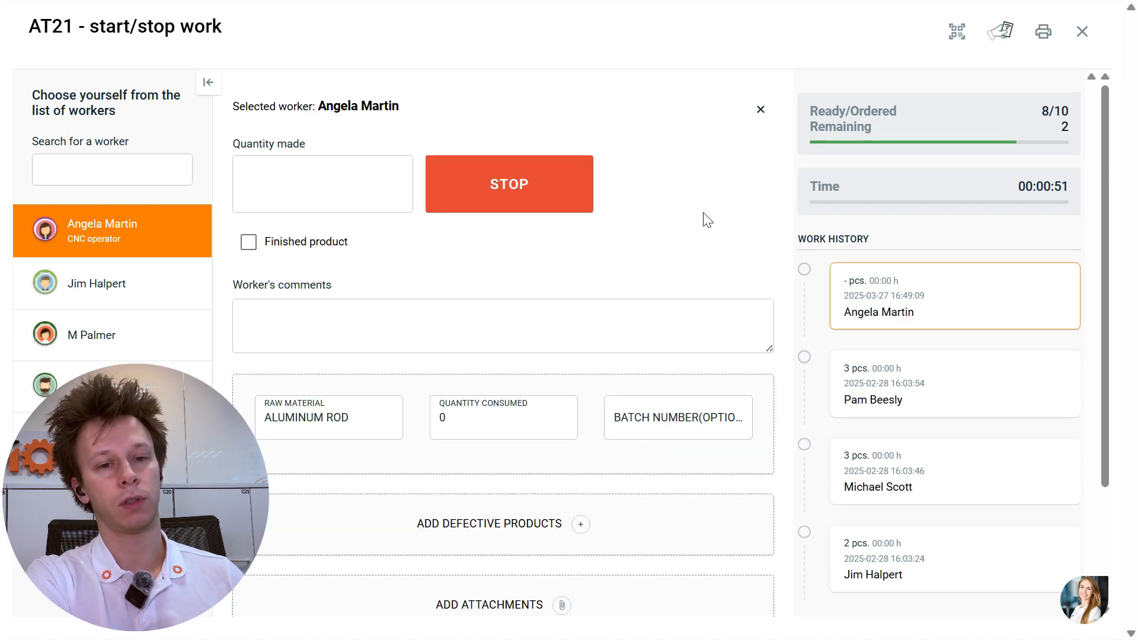
{"action": "left_click", "coordinate": [324, 185]}
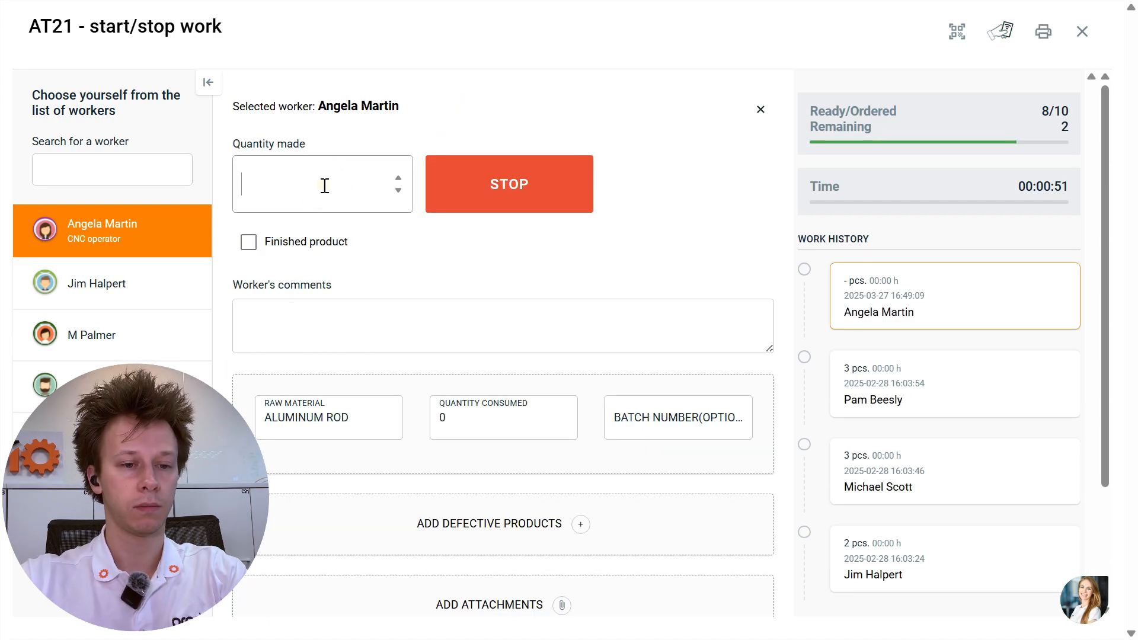
{"action": "type", "text": "1"}
{"action": "left_click", "coordinate": [504, 195]}
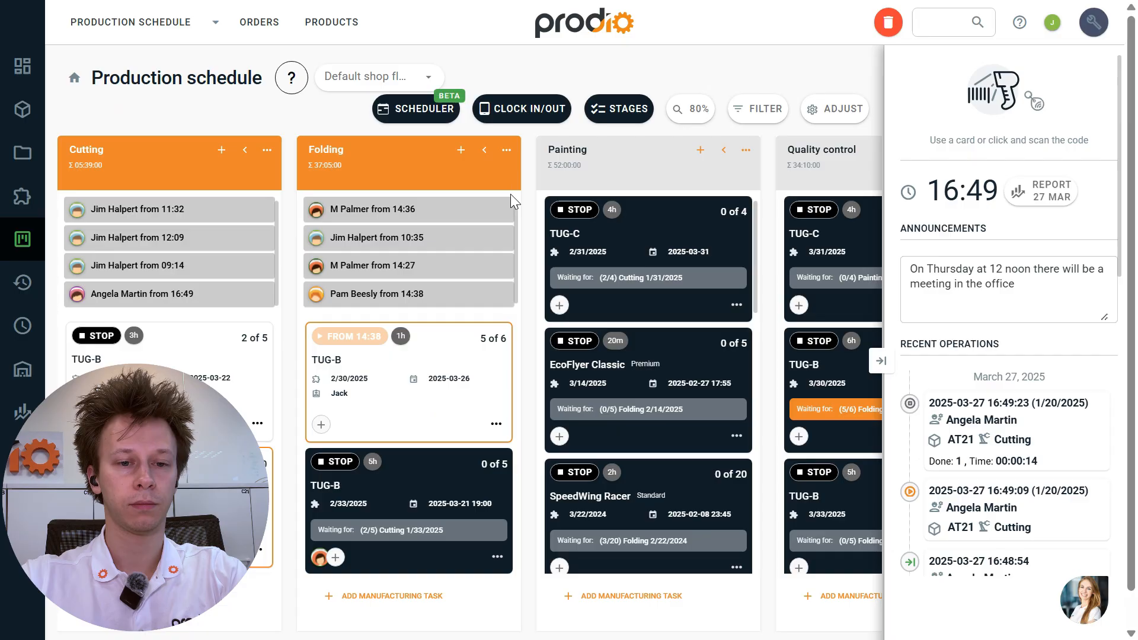